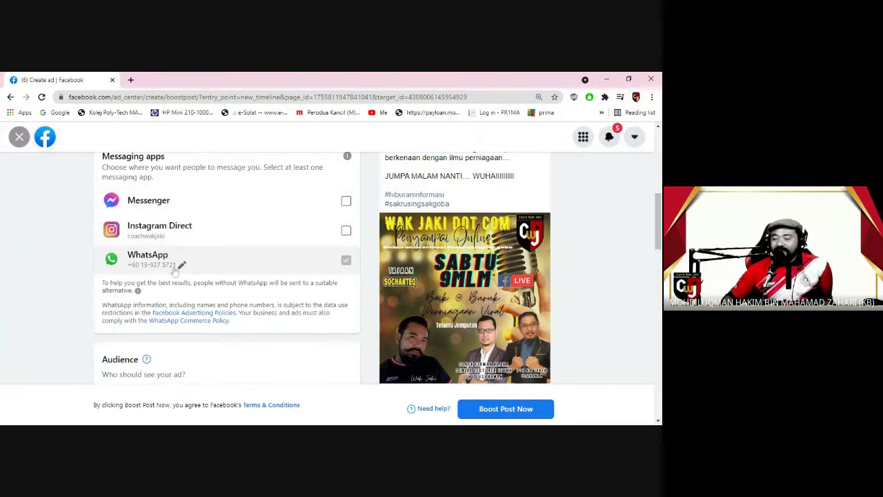
- Review the messaging app choices, the Smart audience details and the other audience options for the boosted post
scroll(330, 250, up, 1)
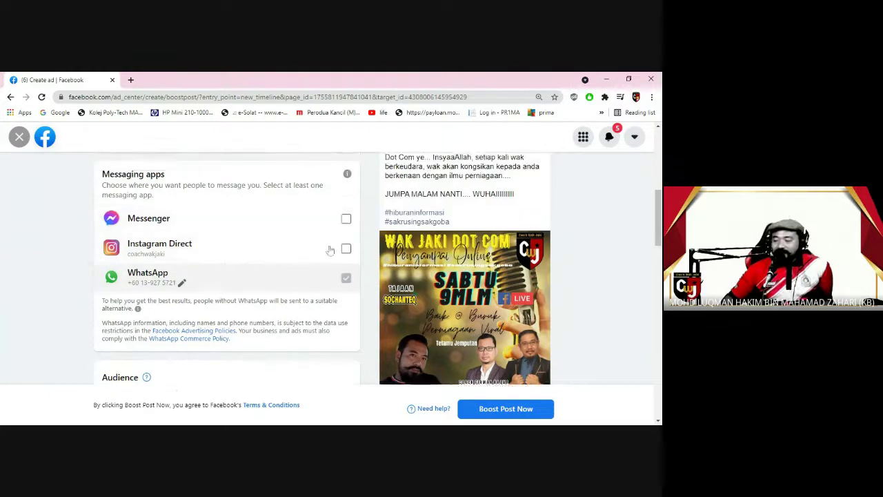
scroll(329, 250, up, 1)
scroll(330, 250, down, 3)
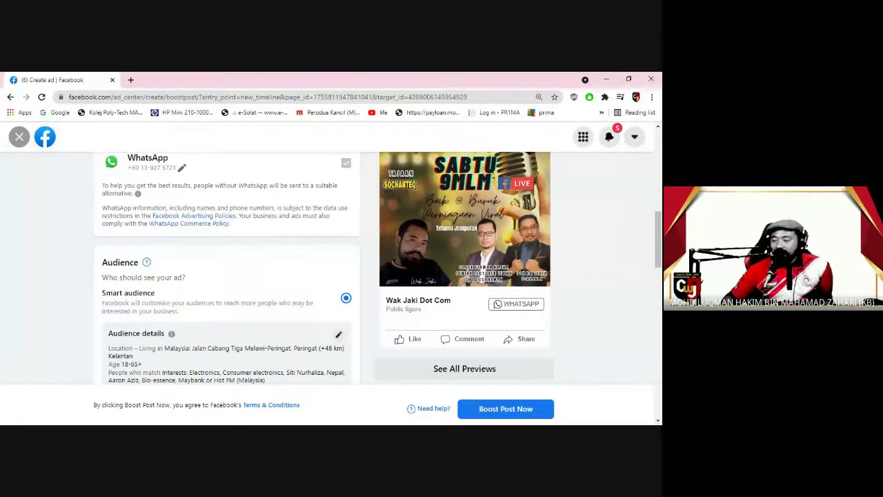
scroll(172, 285, down, 1)
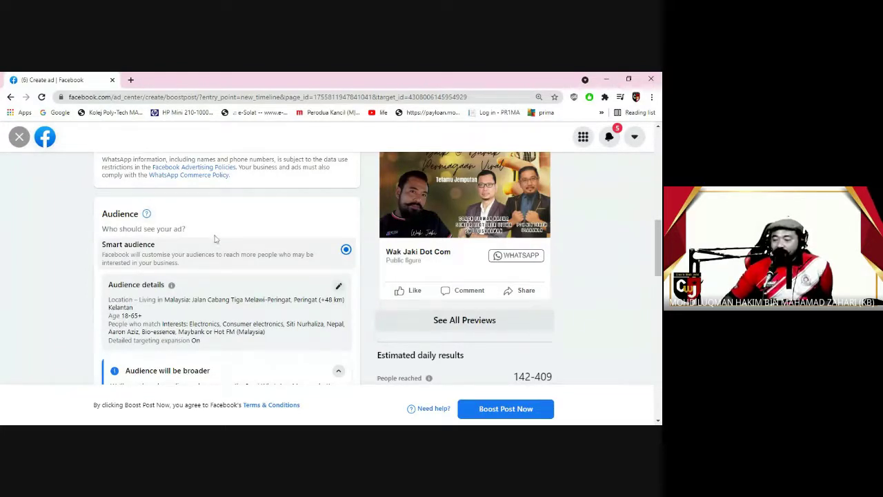
scroll(90, 291, down, 3)
scroll(98, 290, down, 1)
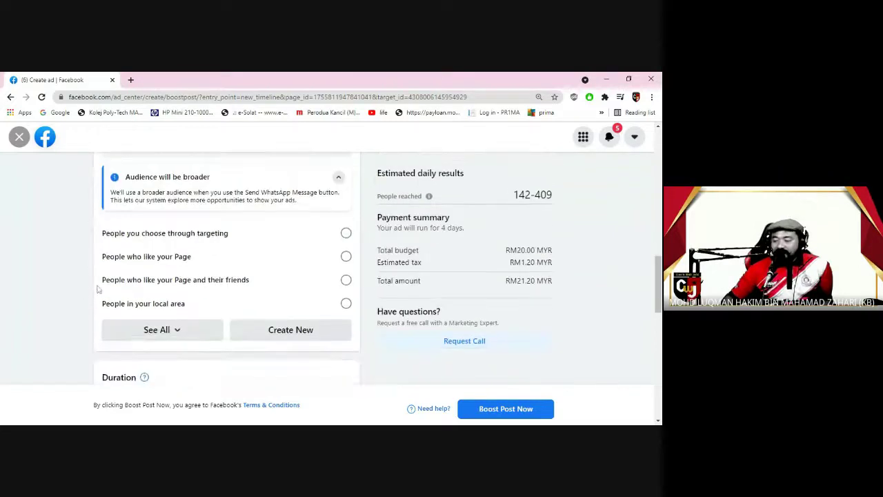
scroll(98, 290, up, 3)
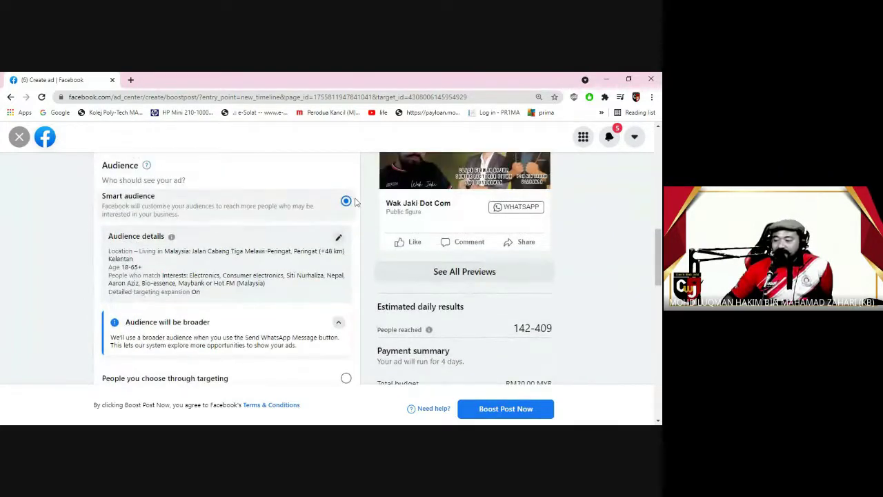
- Switch the ad's audience from Smart audience to People you choose through targeting
scroll(225, 289, down, 1)
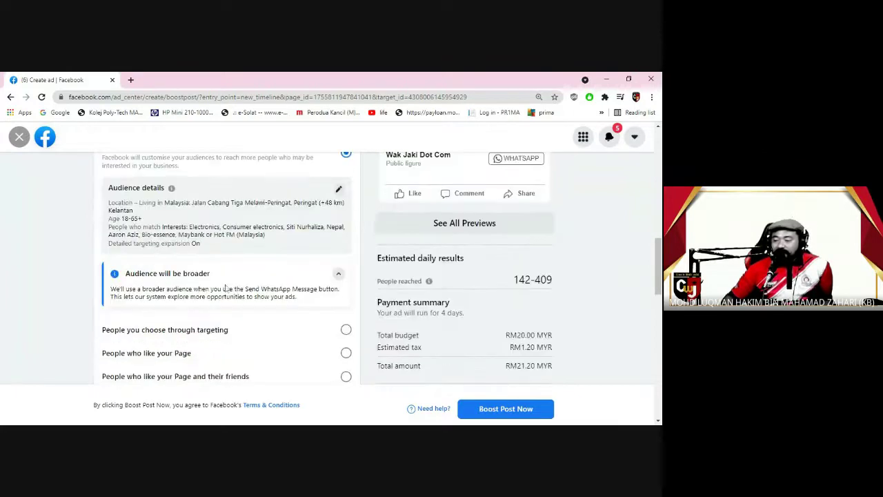
scroll(226, 288, down, 3)
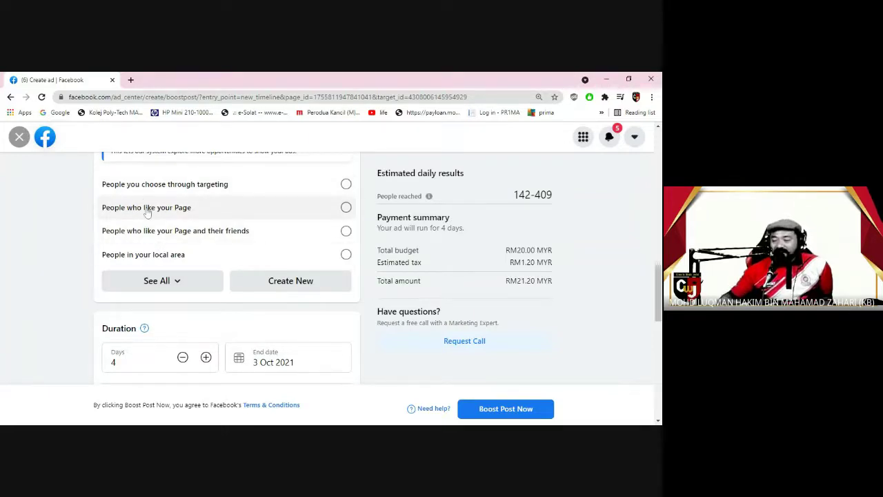
click(346, 185)
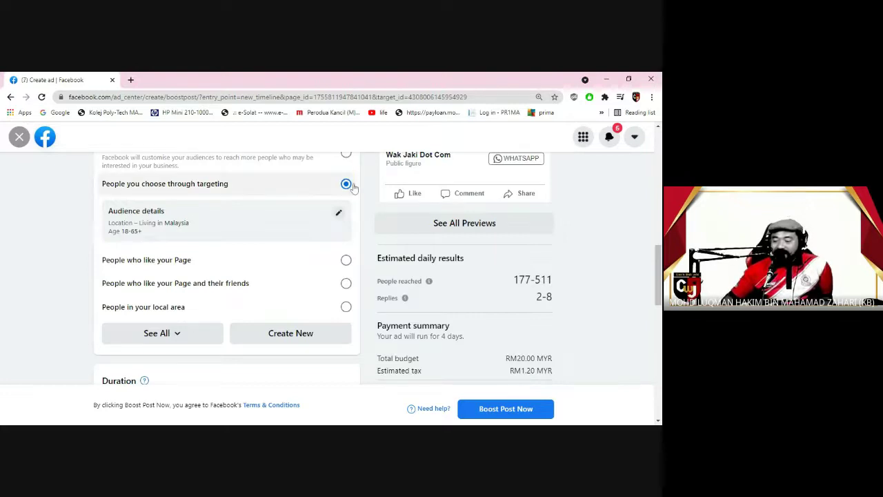
click(295, 340)
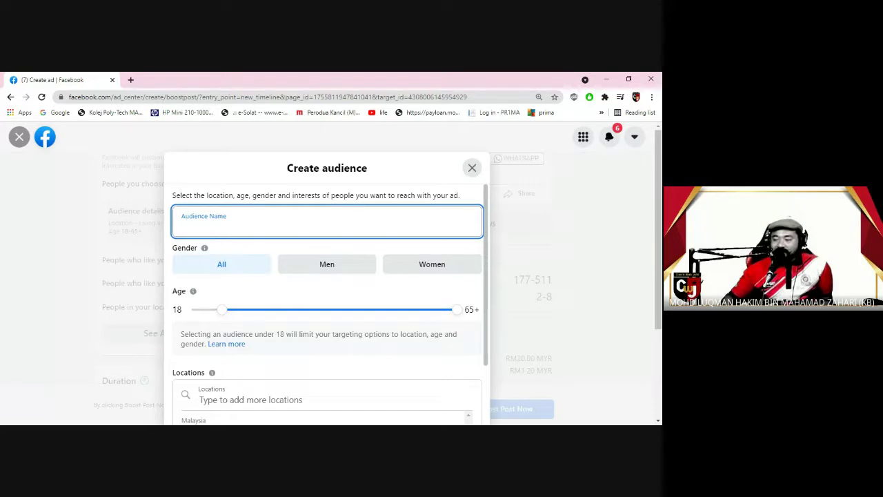
click(472, 169)
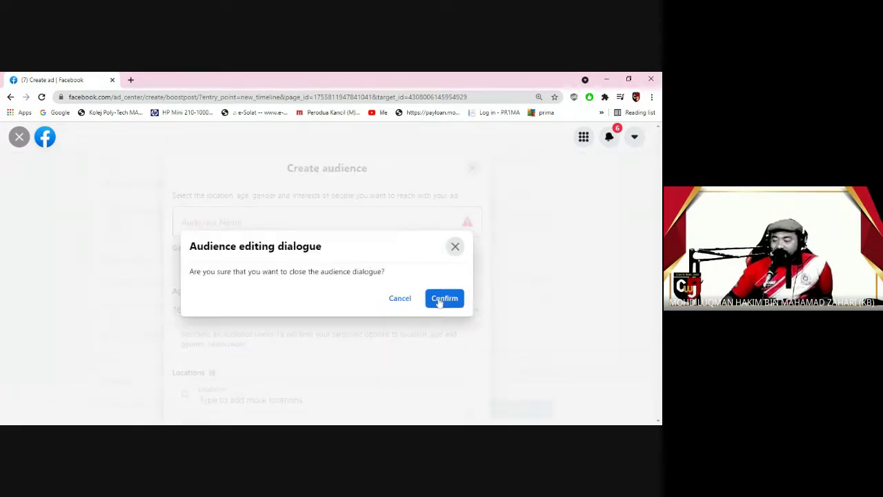
click(438, 300)
- Expand the audience list to show all saved audiences and look through them down to AUDIENCE 2
click(166, 335)
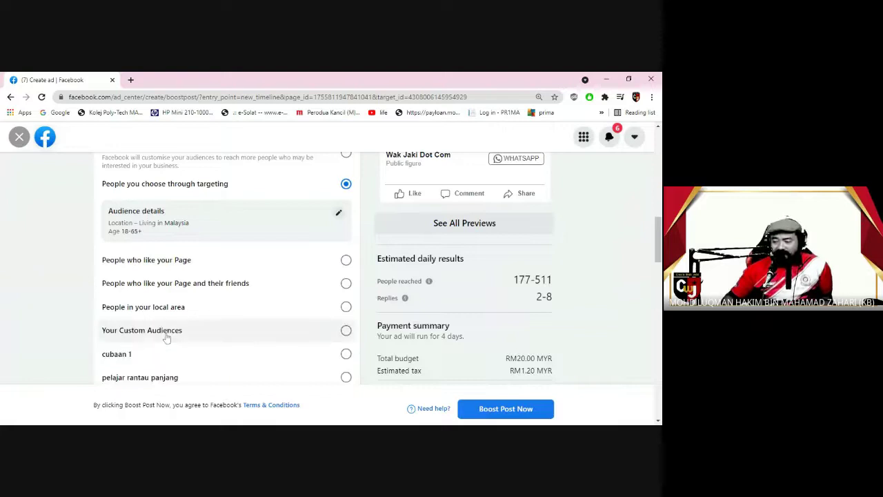
scroll(166, 338, down, 4)
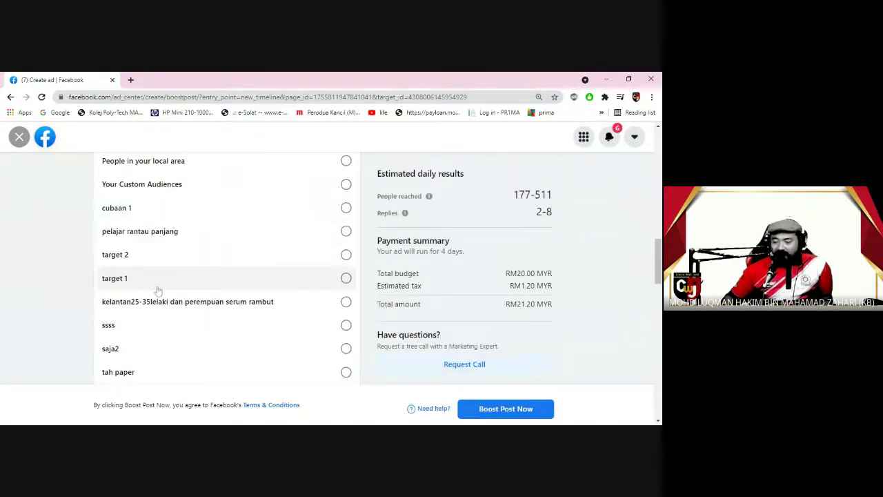
scroll(158, 290, down, 2)
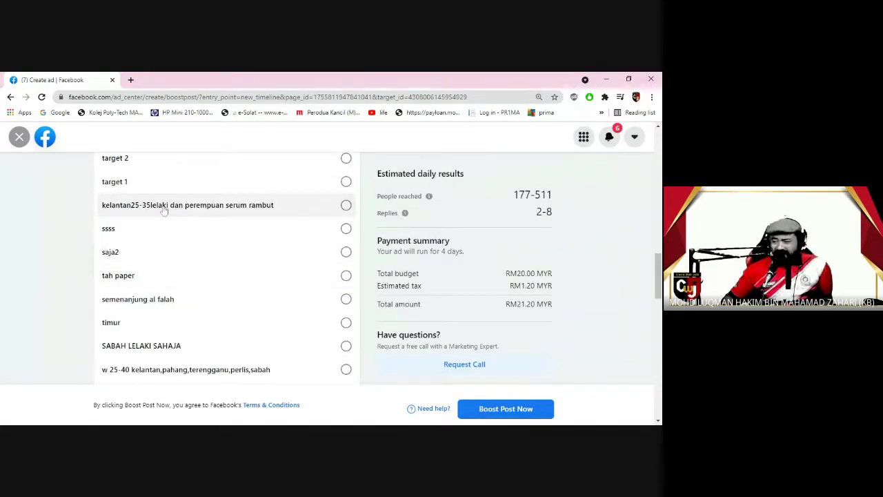
scroll(162, 200, down, 4)
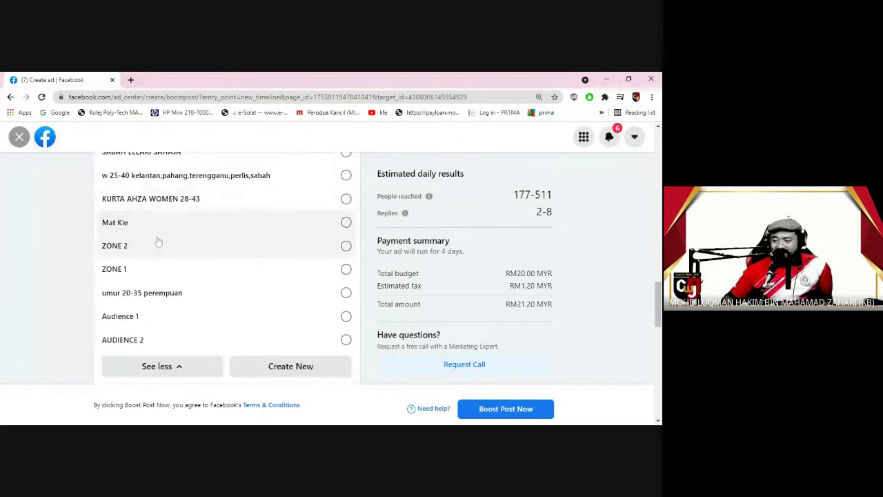
scroll(158, 306, up, 6)
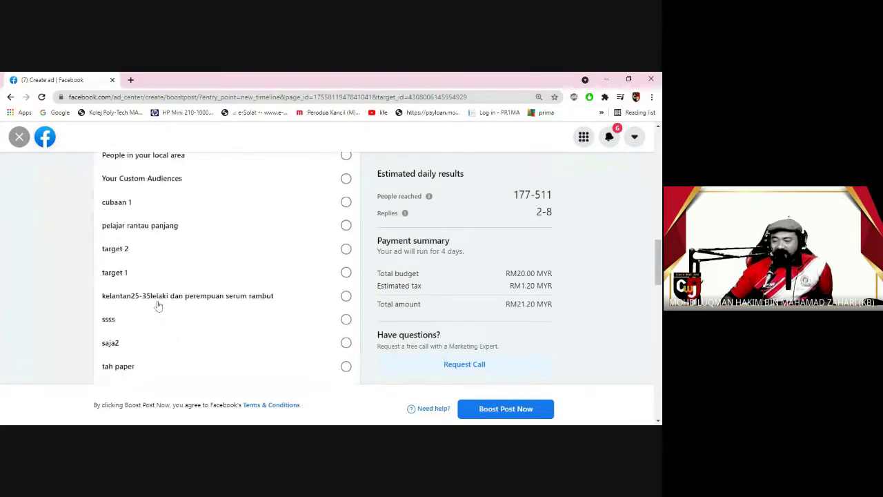
scroll(158, 306, up, 1)
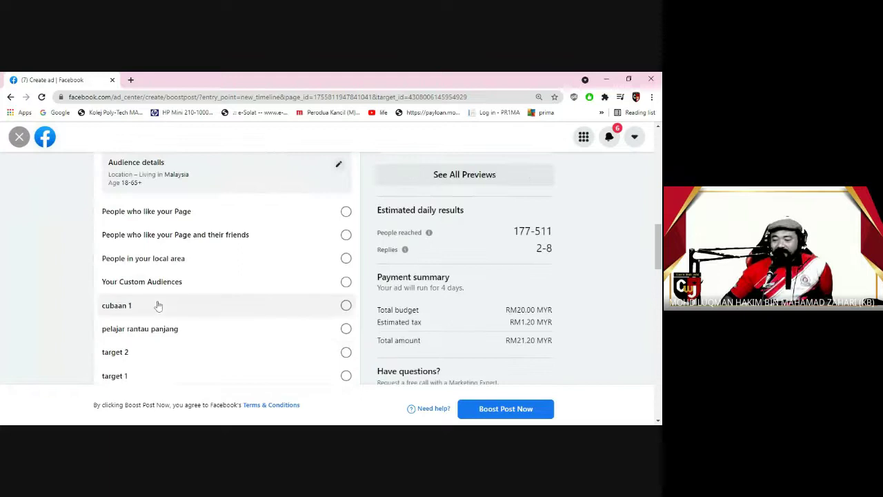
scroll(158, 305, down, 2)
scroll(158, 306, down, 5)
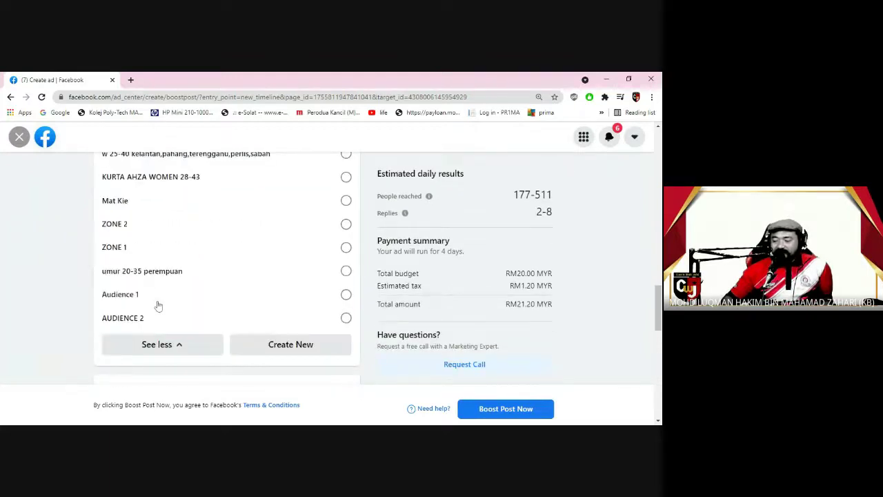
- Start creating a new audience for the boosted post and name it AUD 1
click(281, 273)
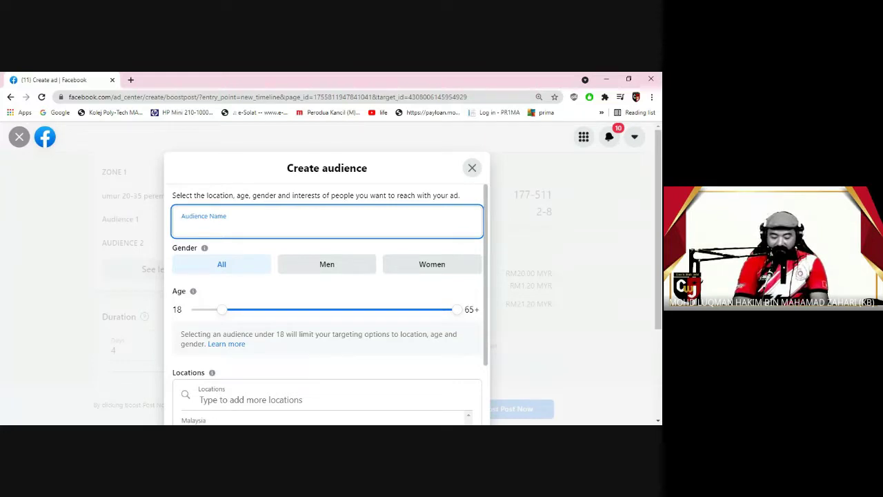
text(AD)
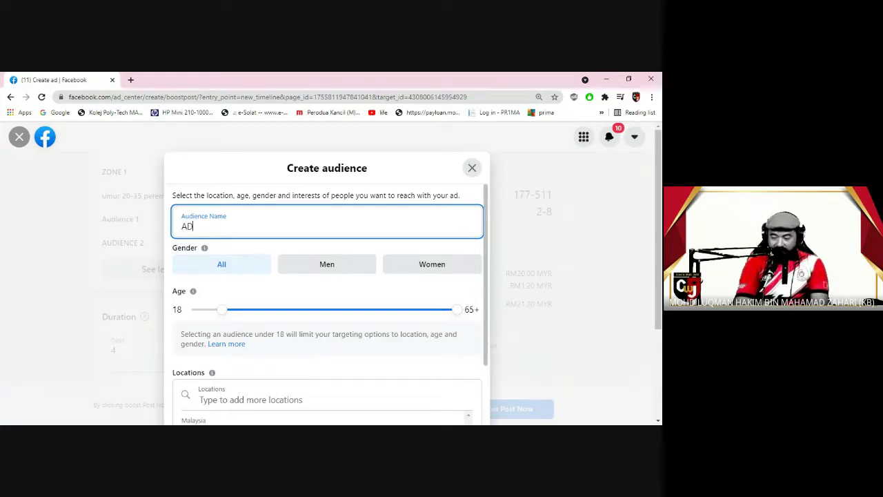
key(BackSpace)
text(UD )
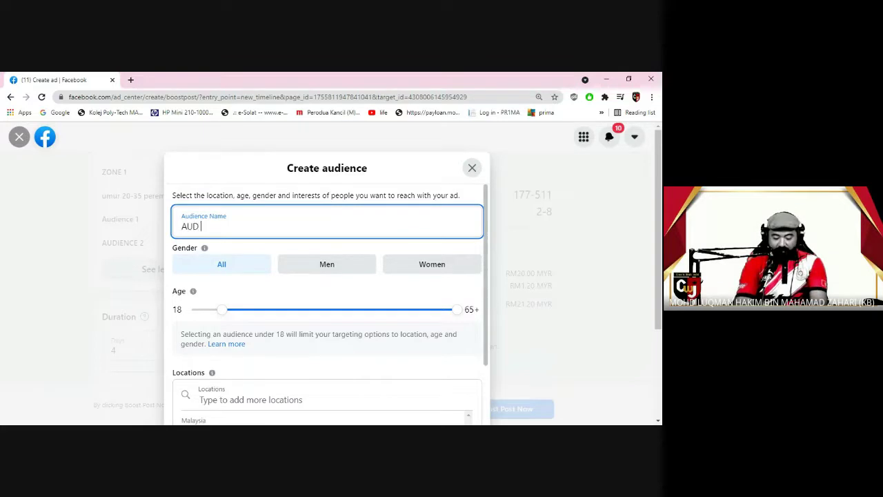
text(1)
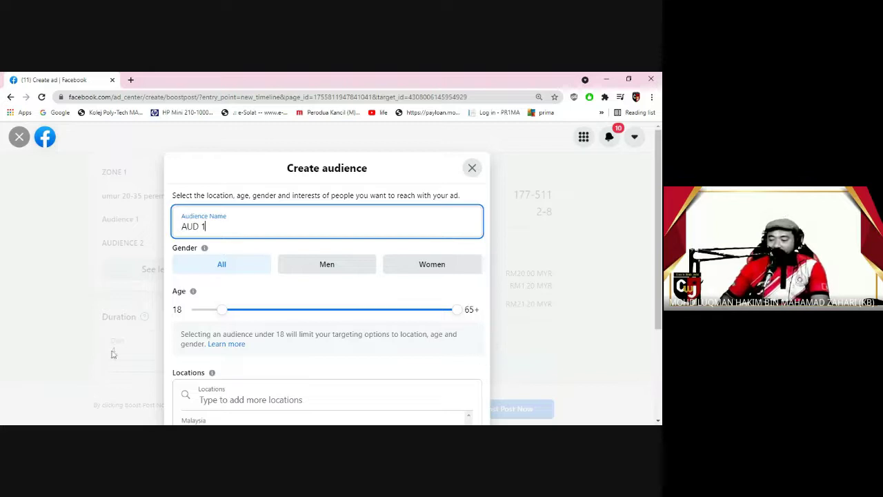
scroll(187, 271, down, 1)
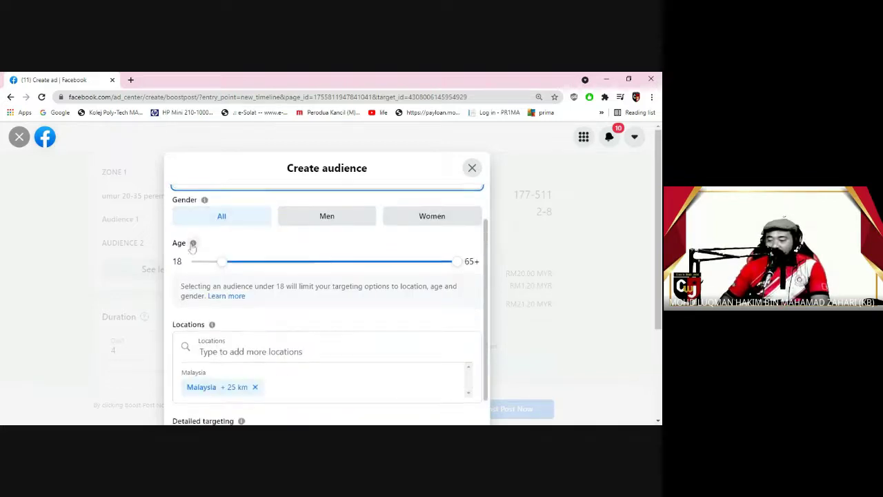
scroll(193, 247, up, 1)
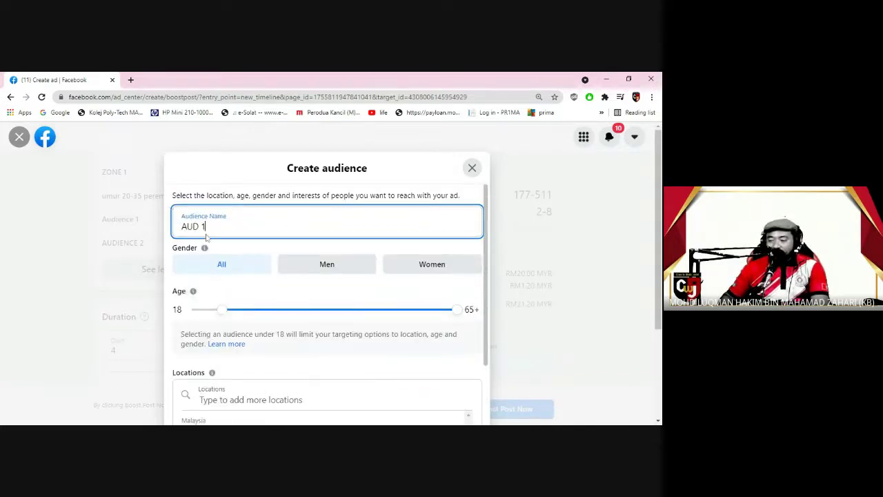
- Limit the new audience's age range to 18–25
scroll(209, 237, down, 1)
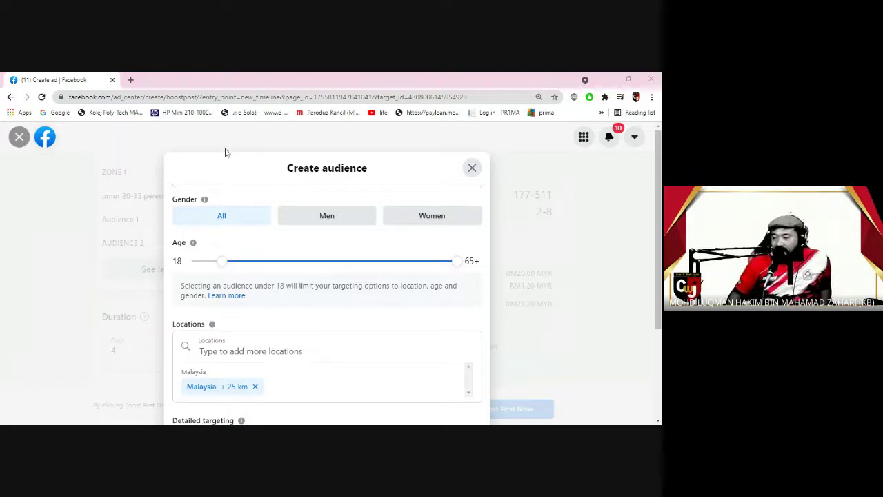
key(alt+Tab)
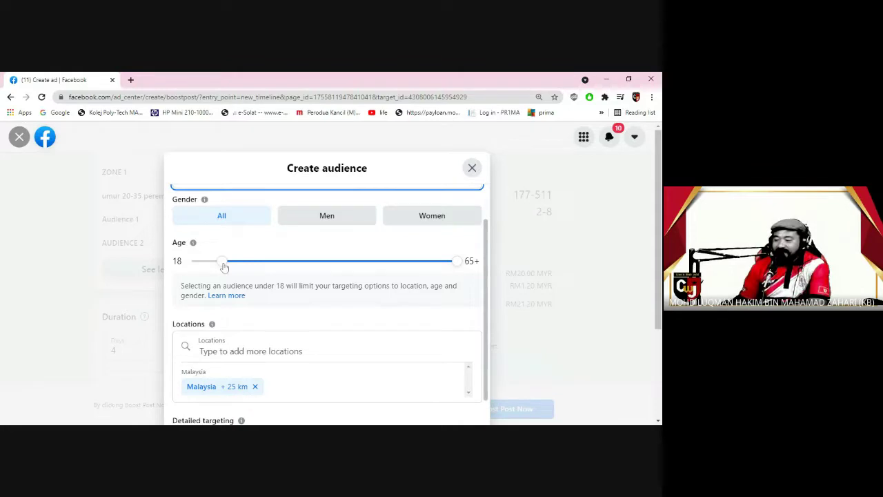
drag(224, 267, 189, 270)
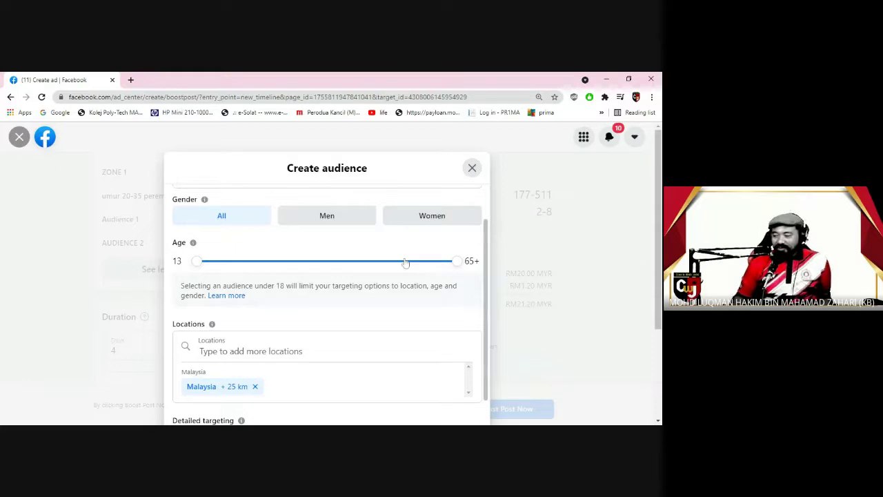
drag(456, 267, 267, 266)
drag(196, 264, 256, 267)
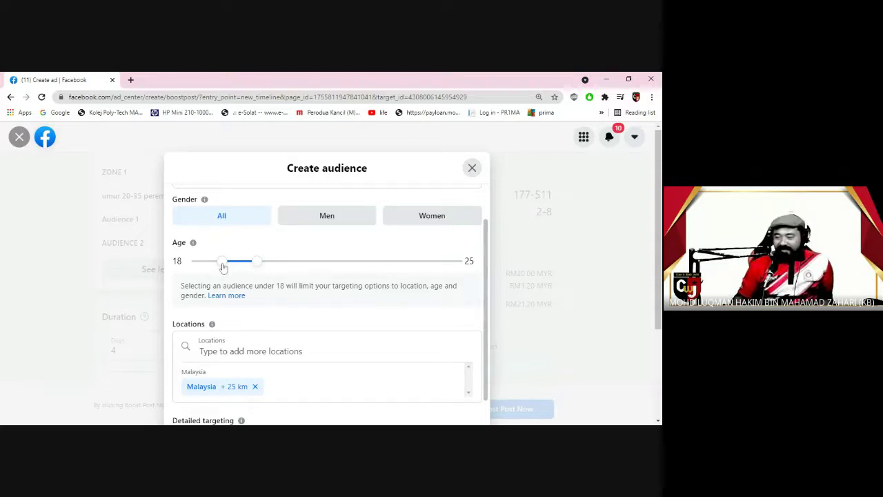
- Lower the minimum age of the AUD 1 audience to 13, the lowest available value
drag(221, 268, 214, 268)
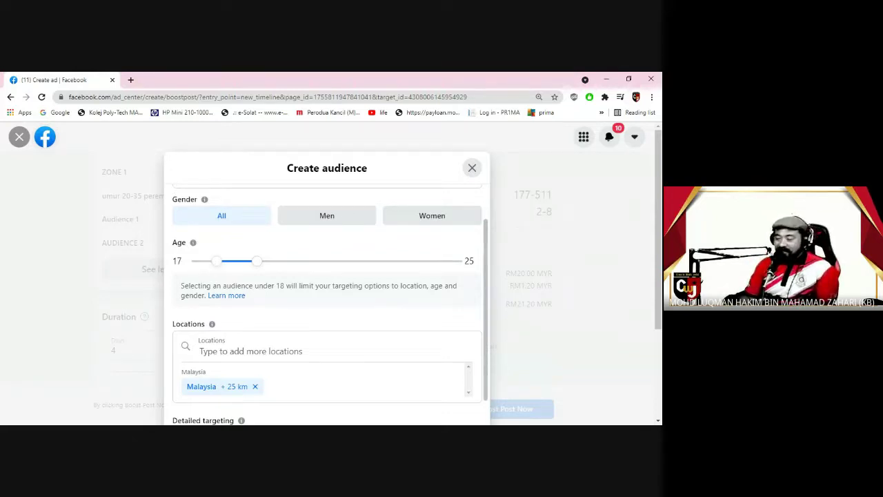
drag(216, 265, 177, 274)
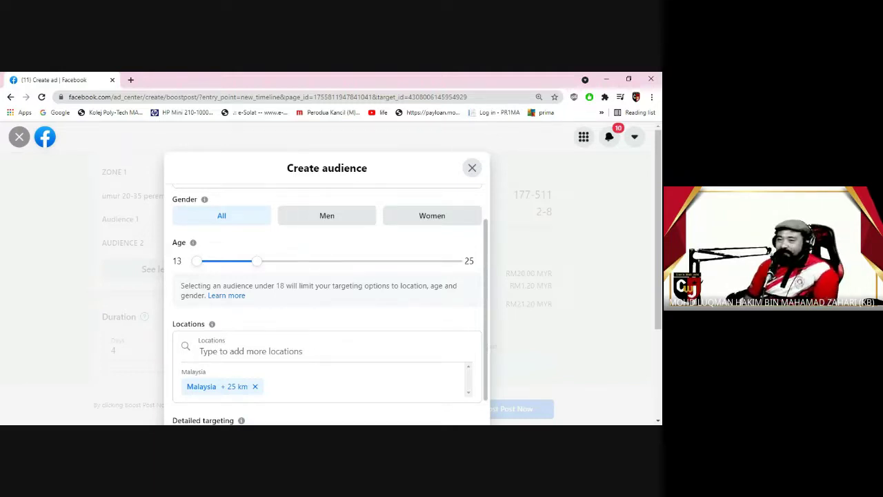
drag(197, 262, 209, 268)
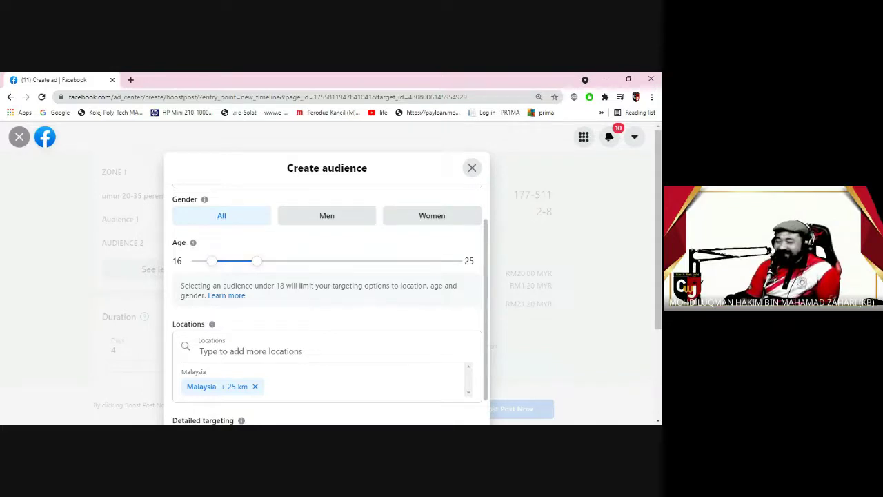
key(Left)
key(Left)
key(Left)
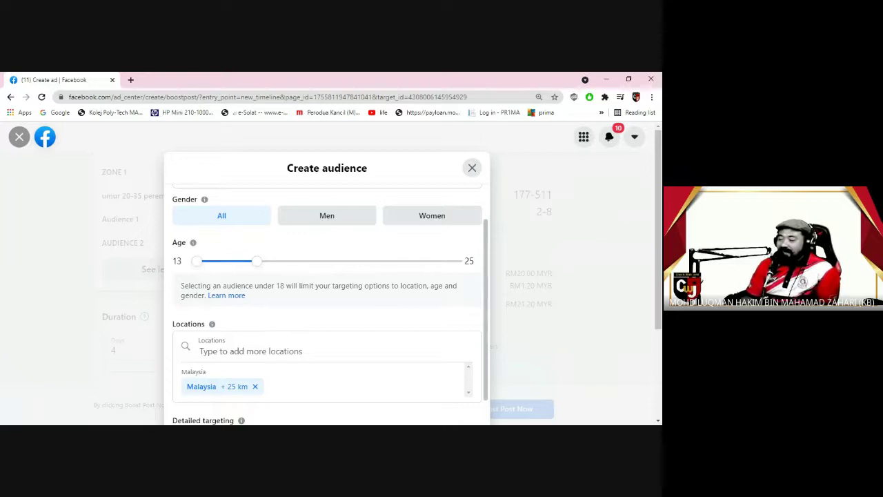
scroll(331, 305, up, 2)
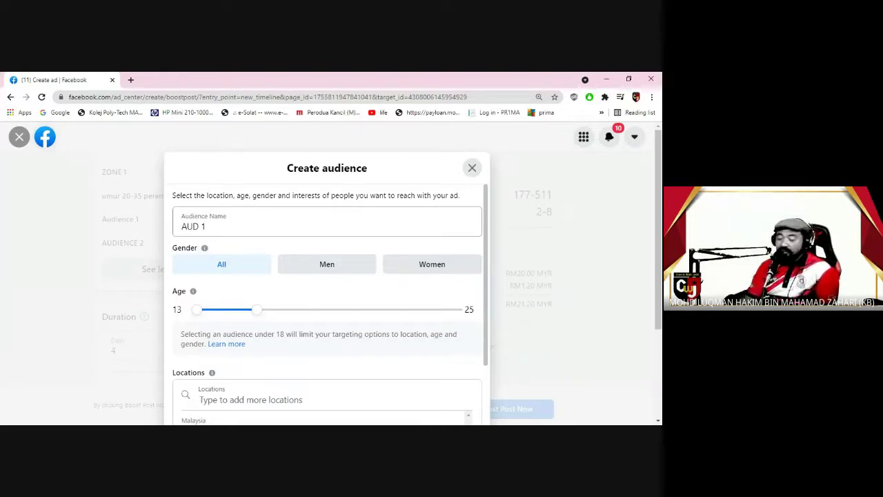
scroll(231, 286, down, 2)
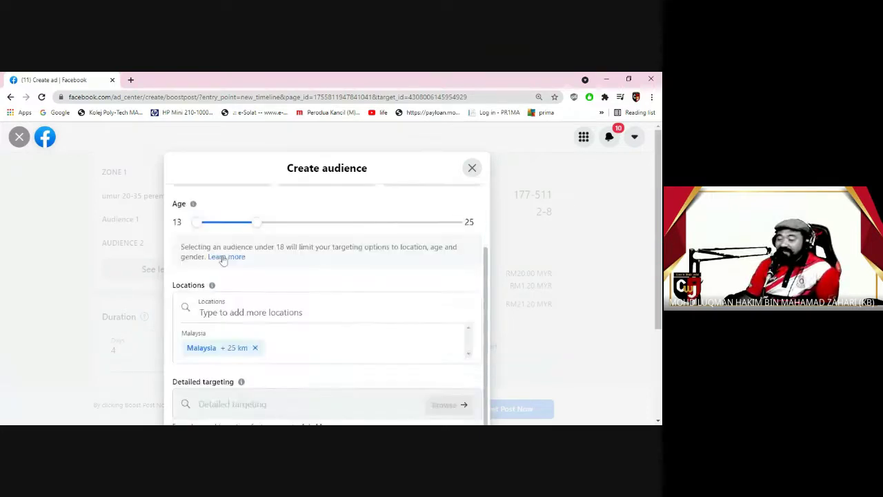
scroll(223, 258, up, 1)
scroll(327, 303, up, 1)
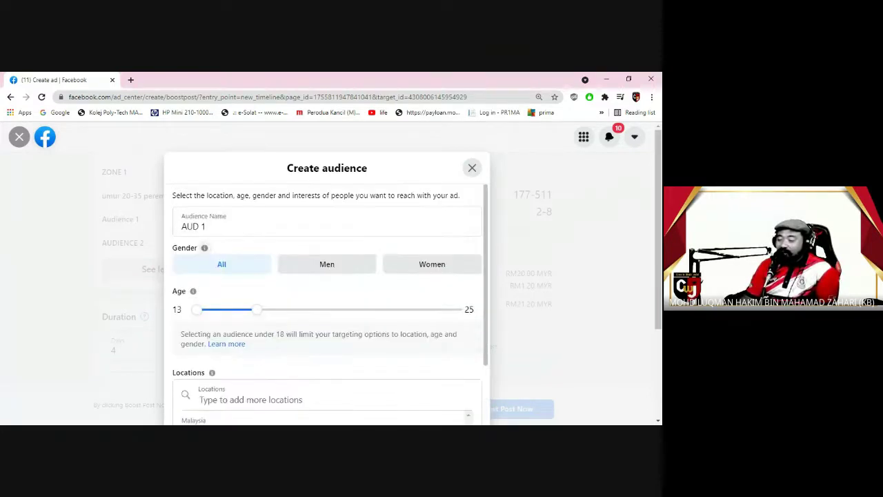
scroll(218, 287, down, 1)
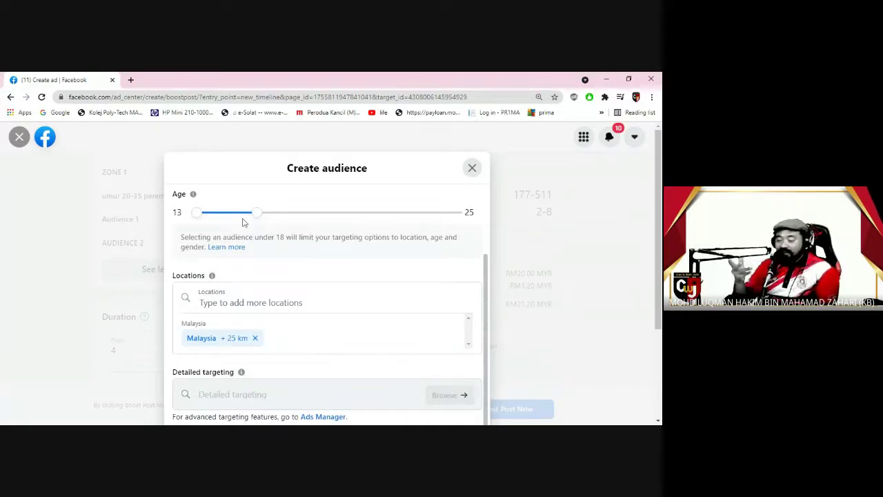
- Lower the maximum age of the AUD 1 audience to 17
drag(256, 216, 216, 222)
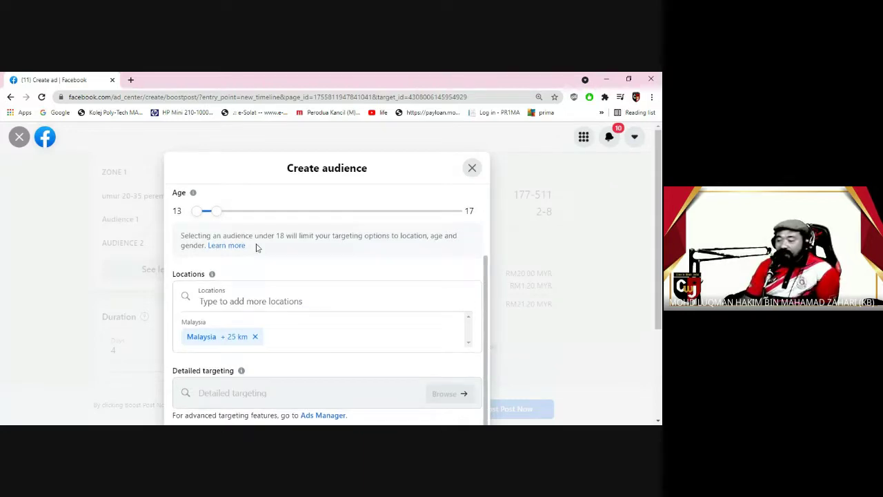
scroll(256, 248, up, 1)
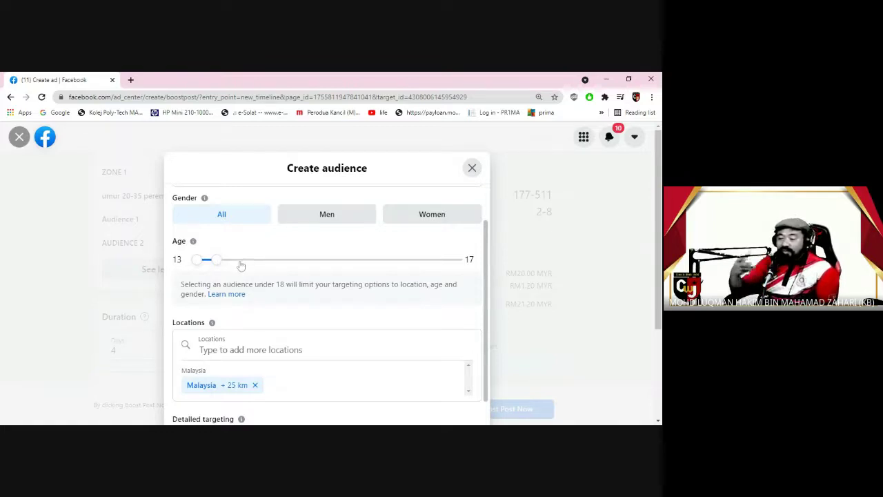
scroll(240, 266, up, 1)
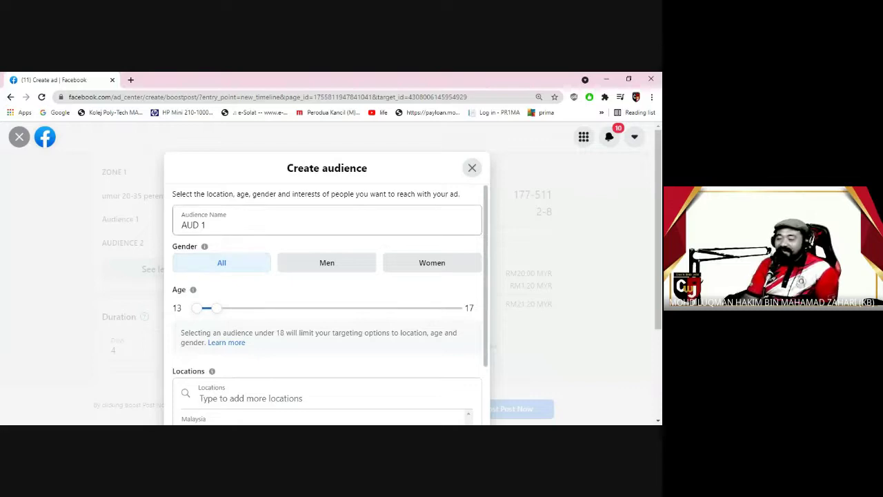
- Extend the audience name with the age range and gender so it reads AUD 1 (13-17)(WOMEN)
click(327, 221)
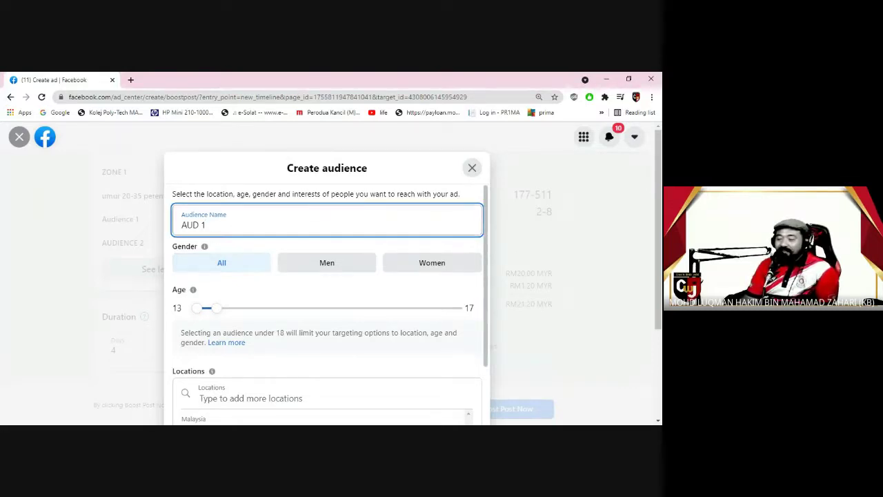
scroll(234, 360, down, 3)
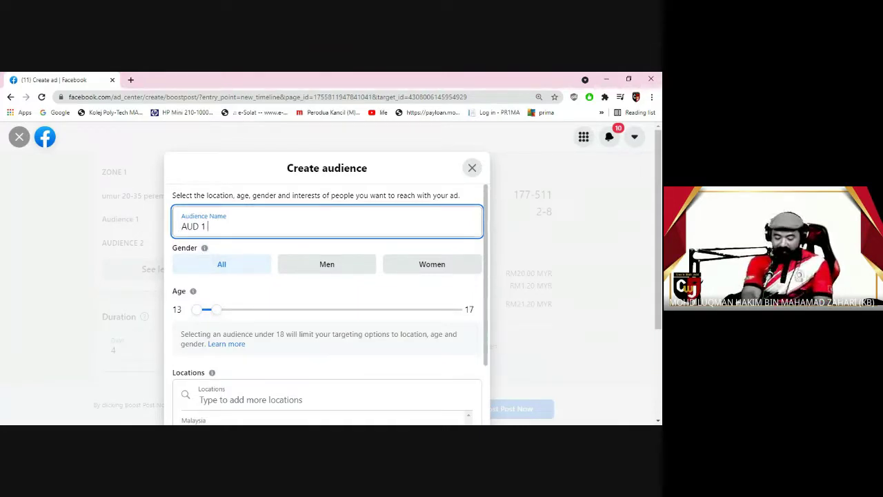
text(()
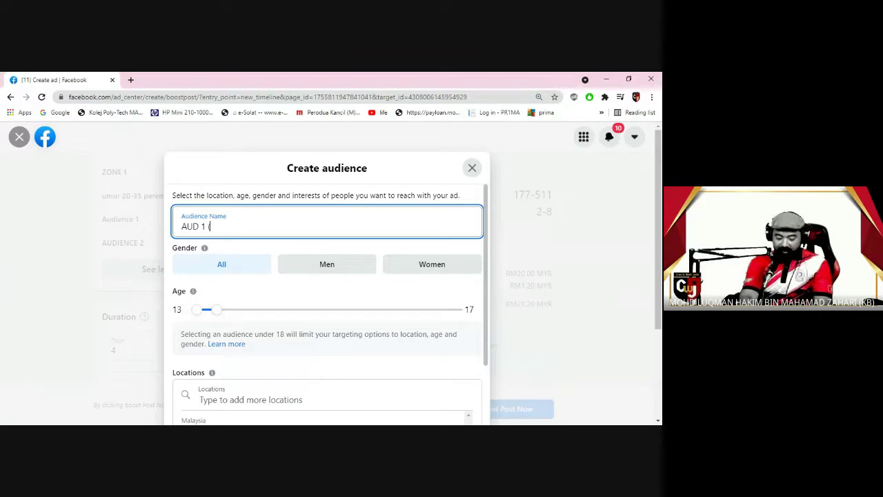
text(13-)
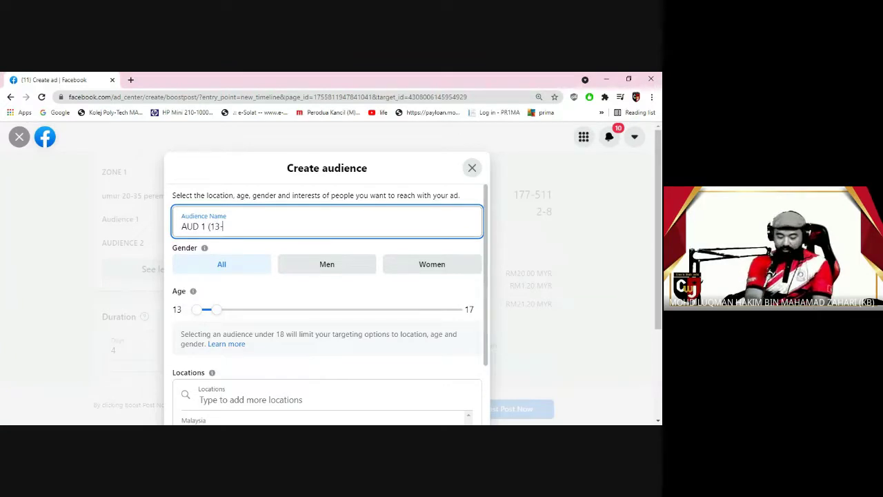
text(17))
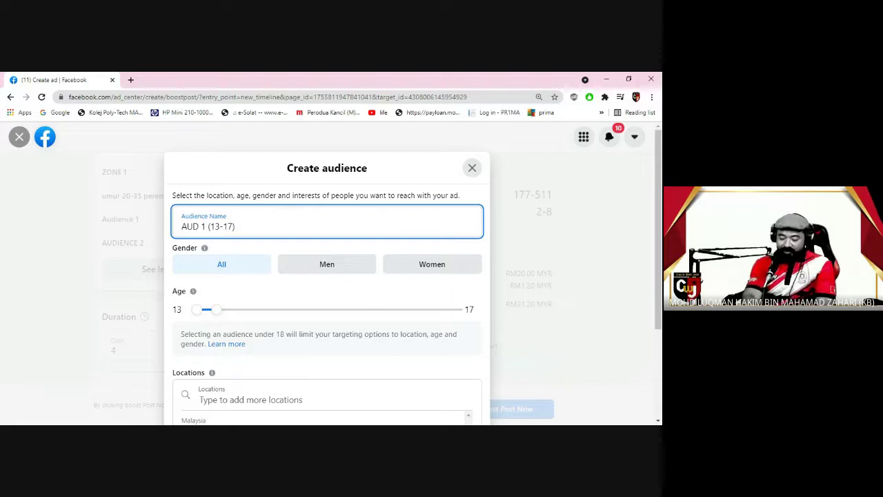
text((WOM)
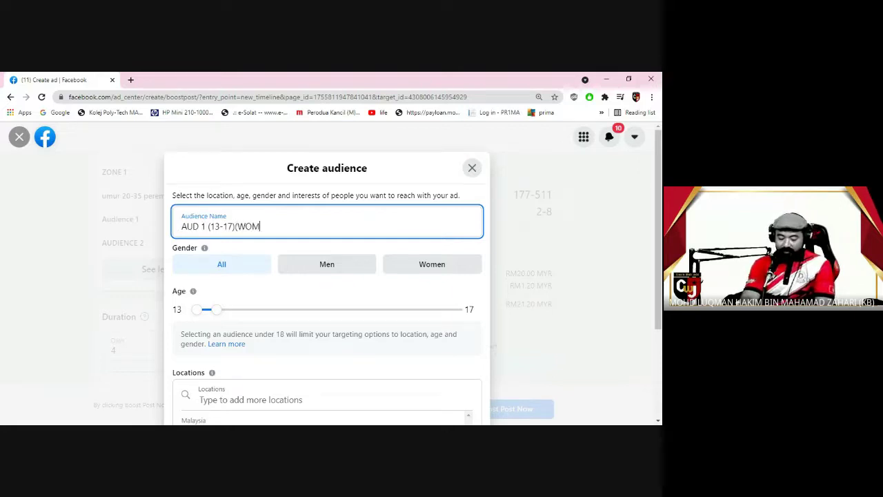
text(EN))
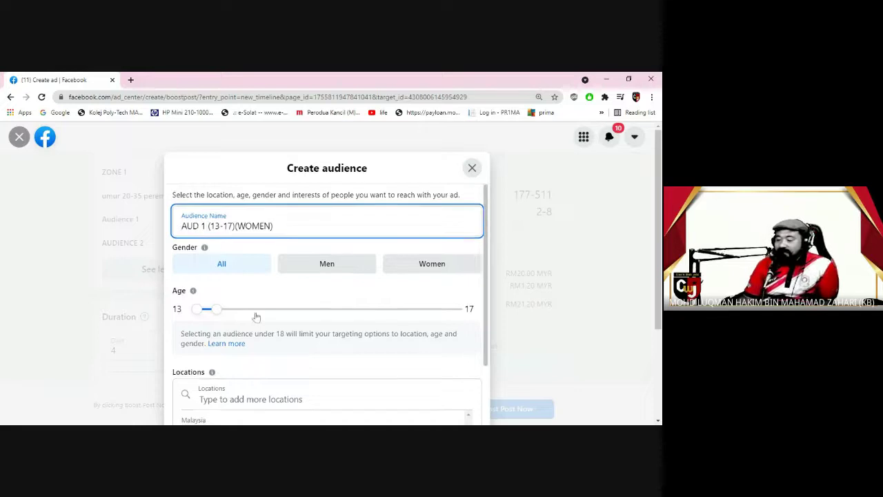
- Change the audience location from Malaysia to the city of Kota Bharu, Kelantan, Malaysia
scroll(256, 315, down, 2)
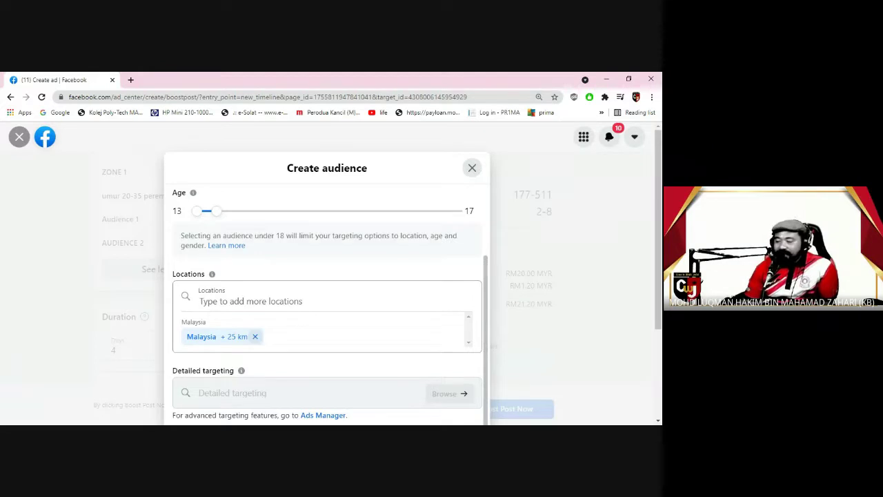
click(264, 336)
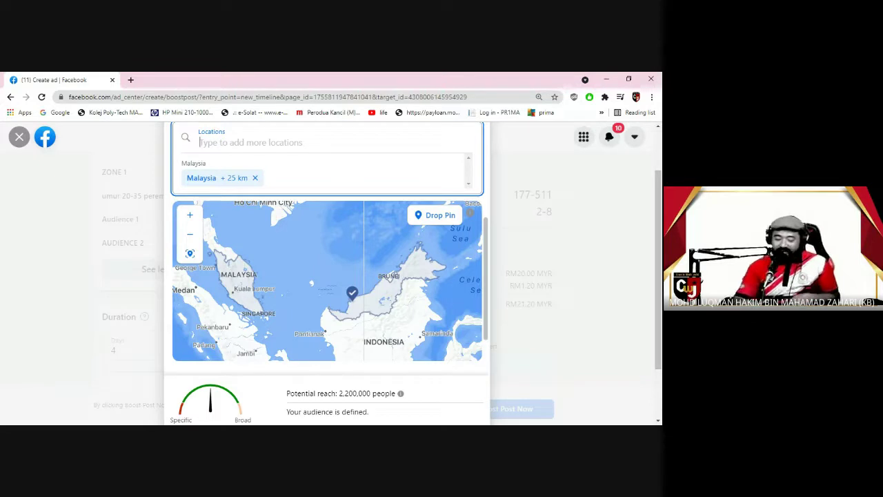
text(KOTA)
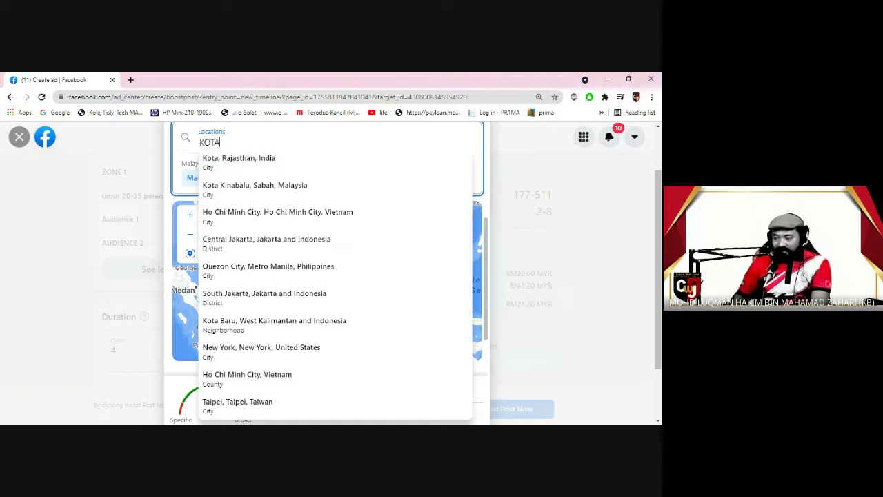
text(BHARU)
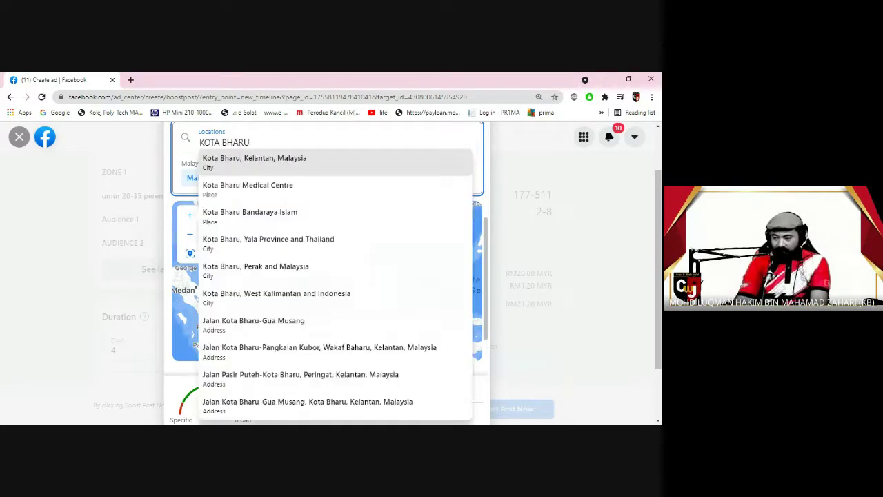
click(222, 164)
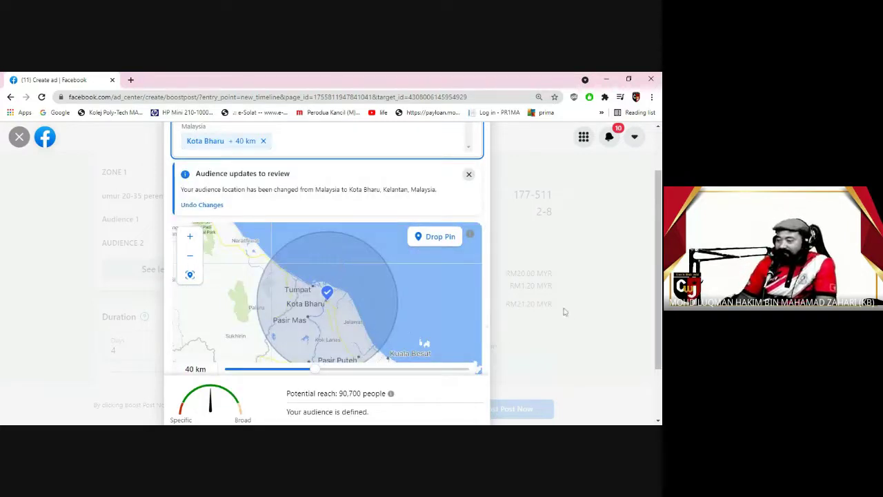
- Try an 80 km radius around Kota Bharu and reduce the targeting radius to 17 km
scroll(461, 315, down, 1)
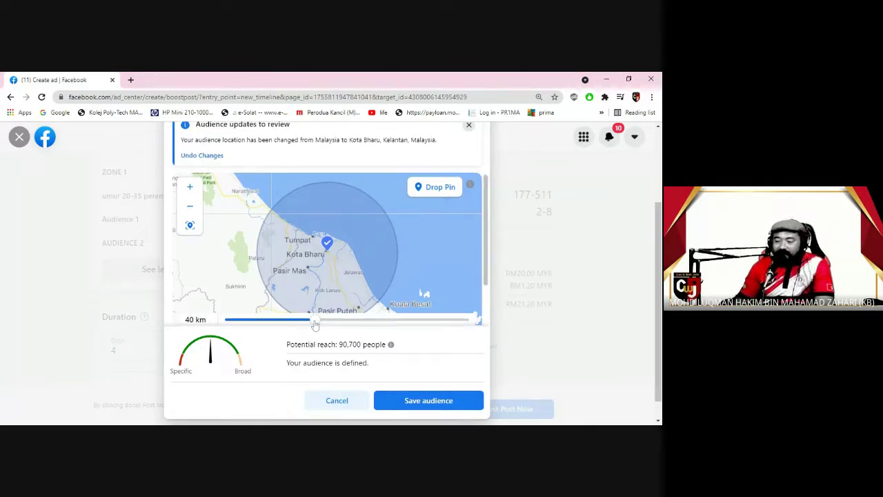
drag(314, 324, 476, 324)
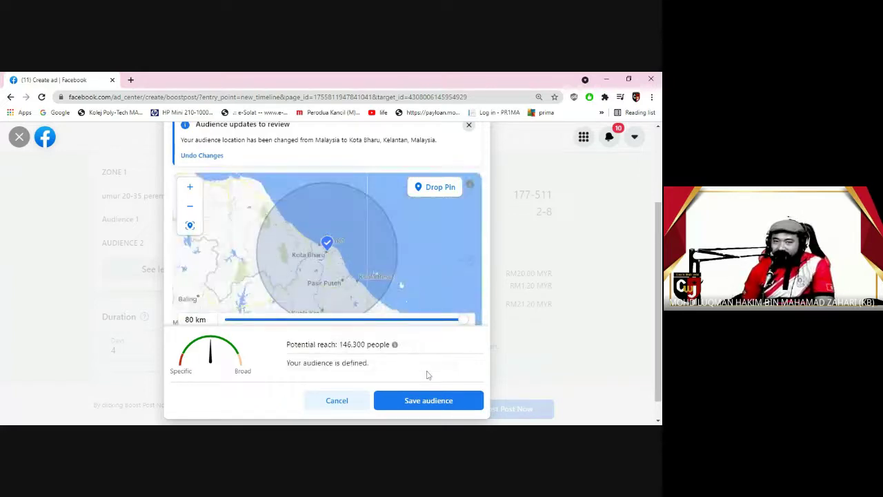
click(463, 322)
drag(463, 323, 226, 322)
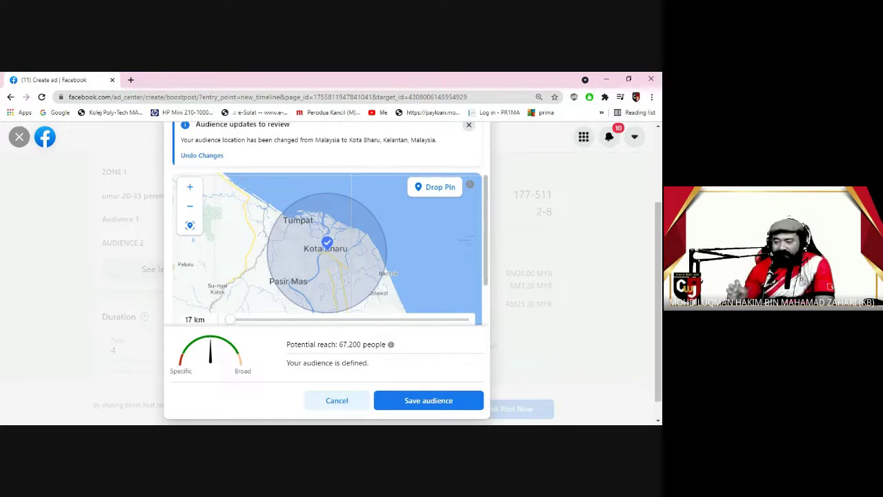
scroll(358, 333, down, 1)
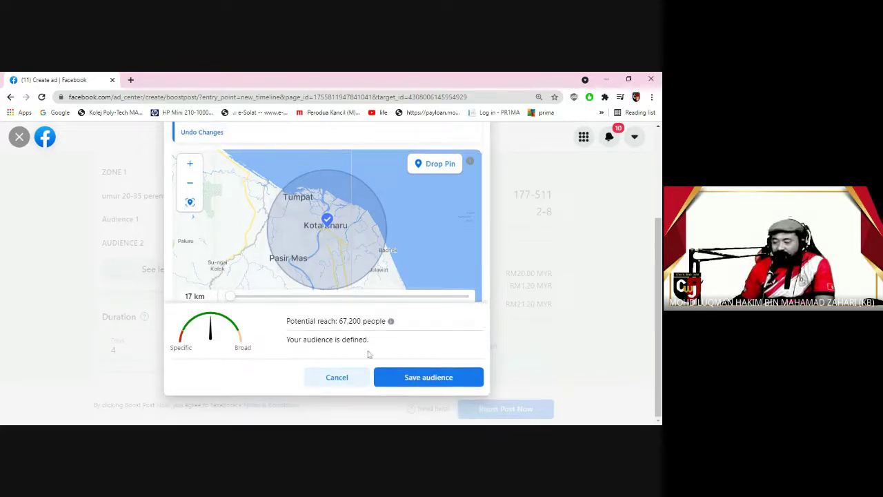